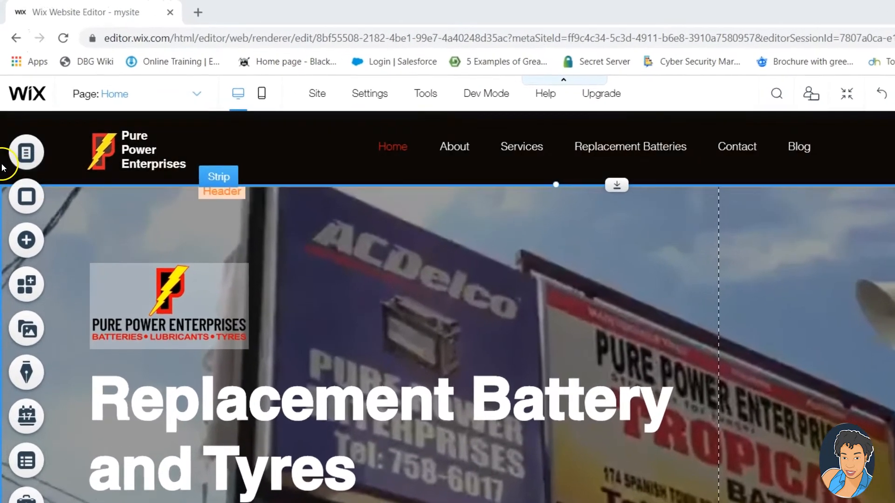
Bring up the Interactive elements category in the Add panel.
left_click(27, 240)
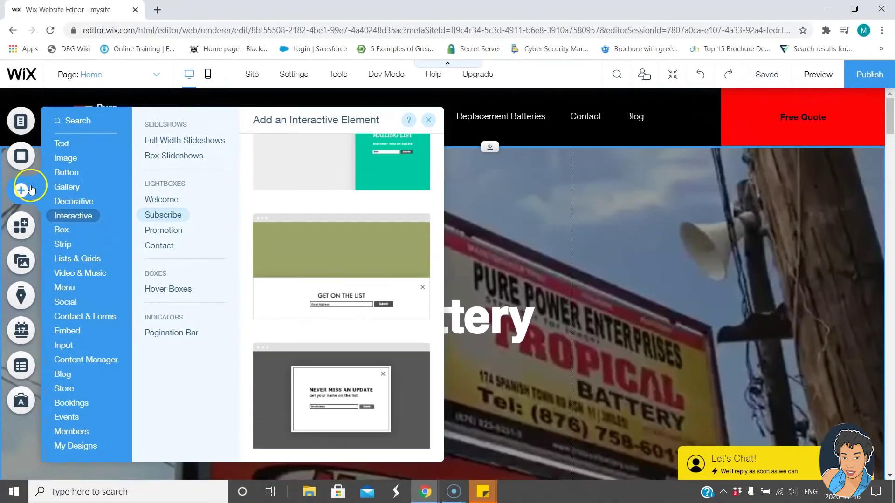
left_click(66, 187)
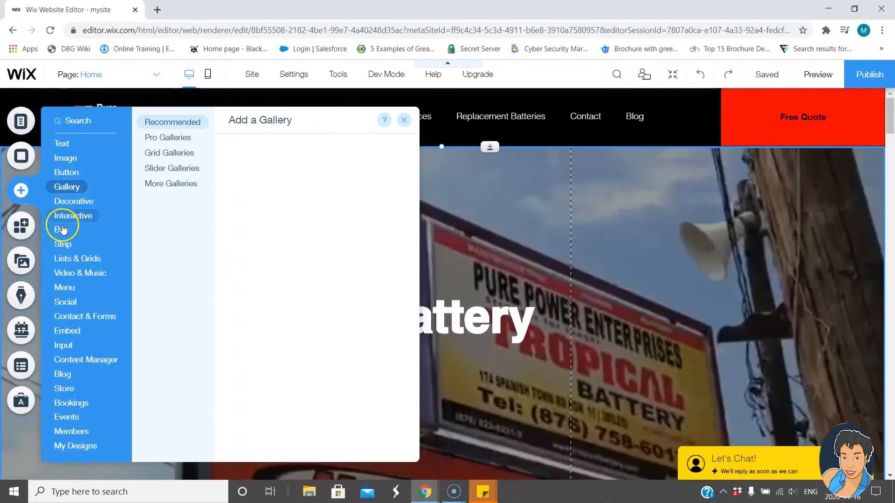
left_click(62, 230)
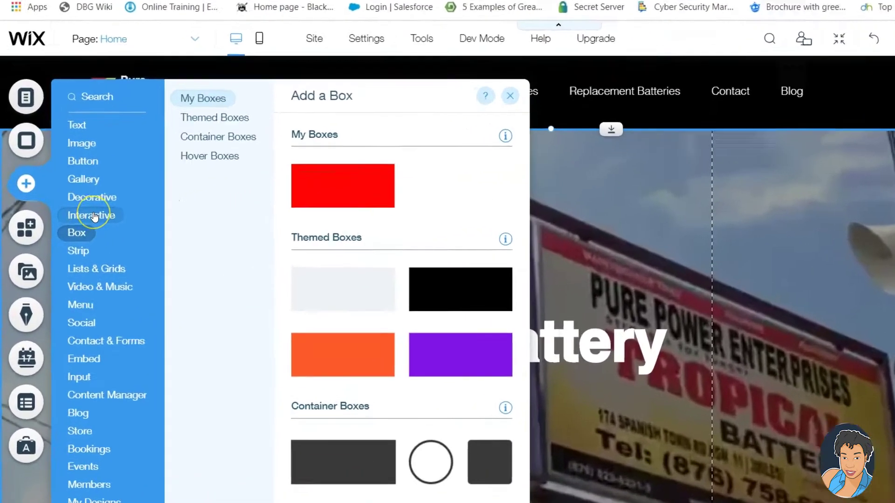
left_click(91, 215)
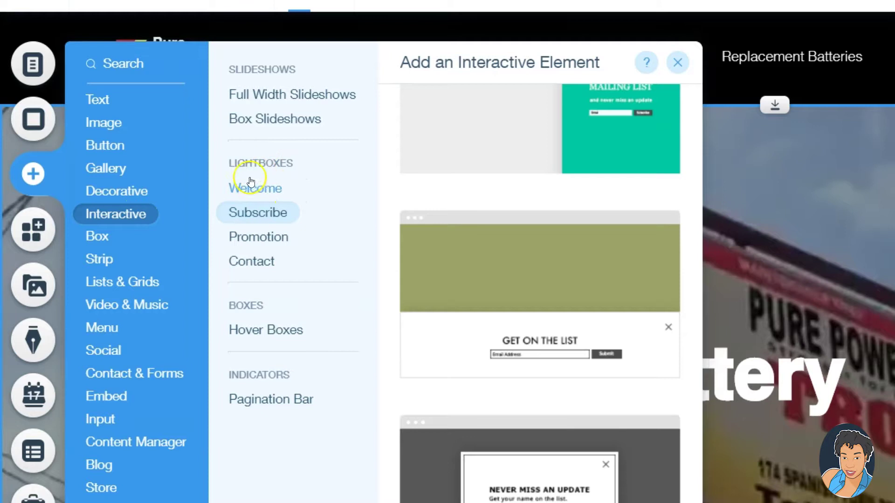
Browse the Welcome, Subscribe and Promotion lightbox templates, then show the Contact ones.
left_click(253, 186)
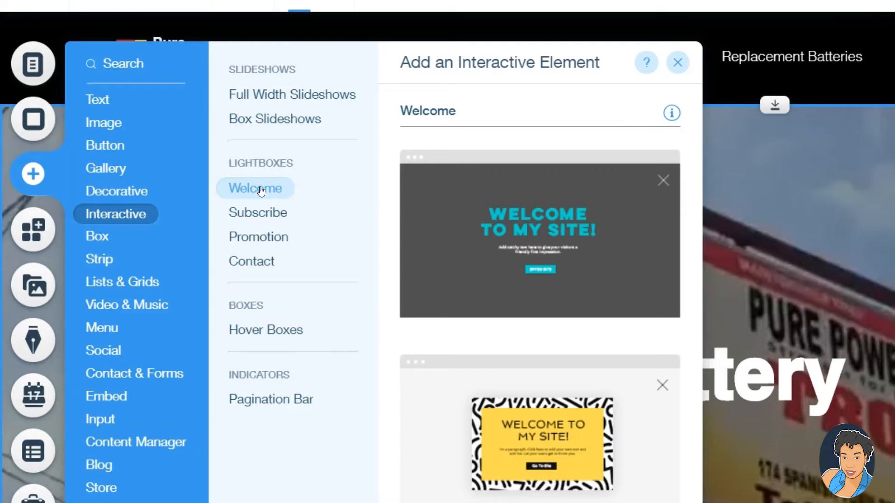
left_click(258, 210)
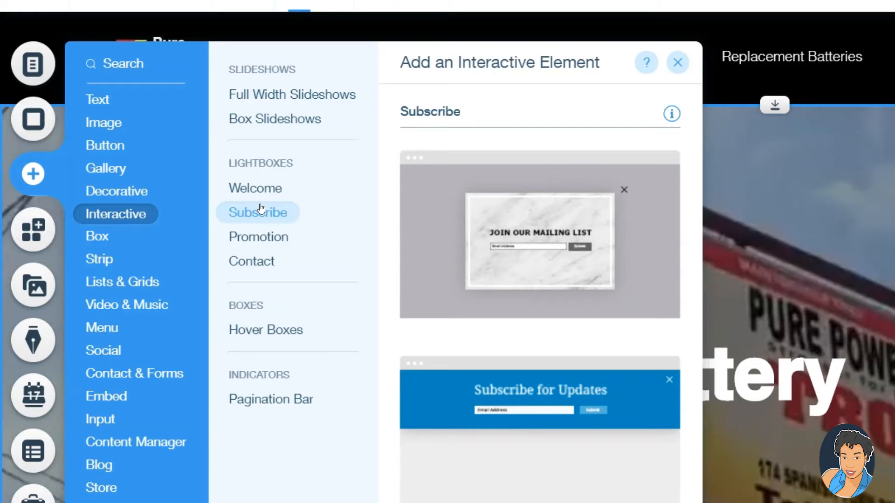
left_click(258, 237)
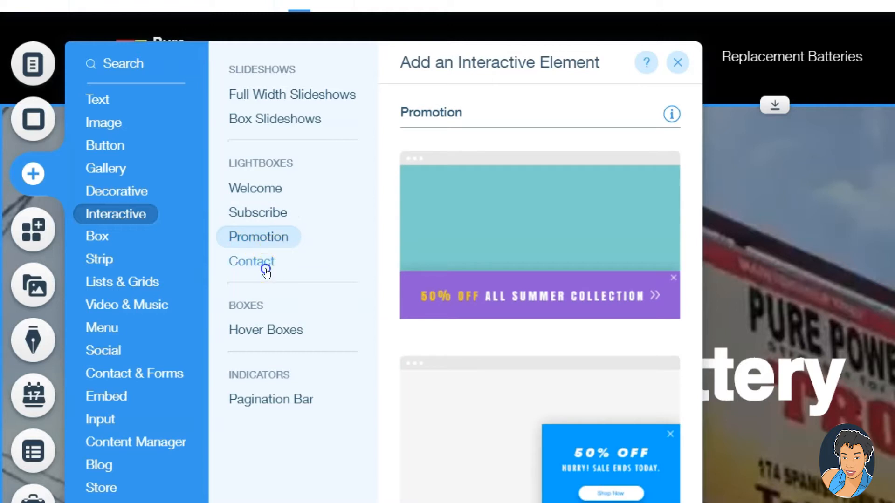
left_click(252, 261)
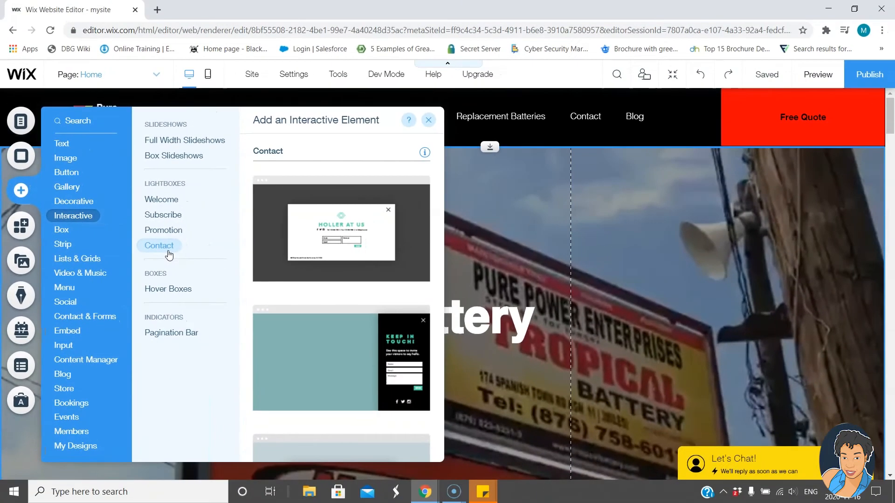
scroll(293, 252, "down", 3)
scroll(301, 259, "down", 3)
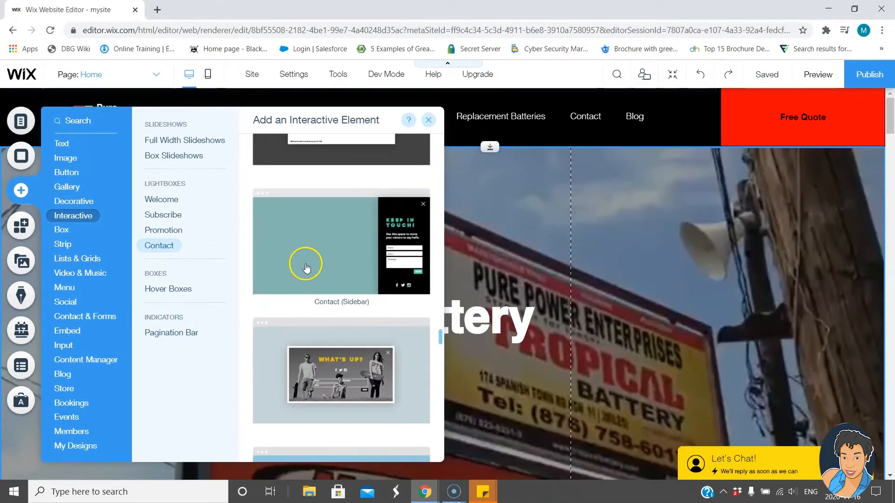
scroll(306, 269, "down", 2)
scroll(306, 269, "up", 3)
scroll(306, 270, "down", 3)
scroll(306, 270, "down", 2)
scroll(305, 274, "down", 2)
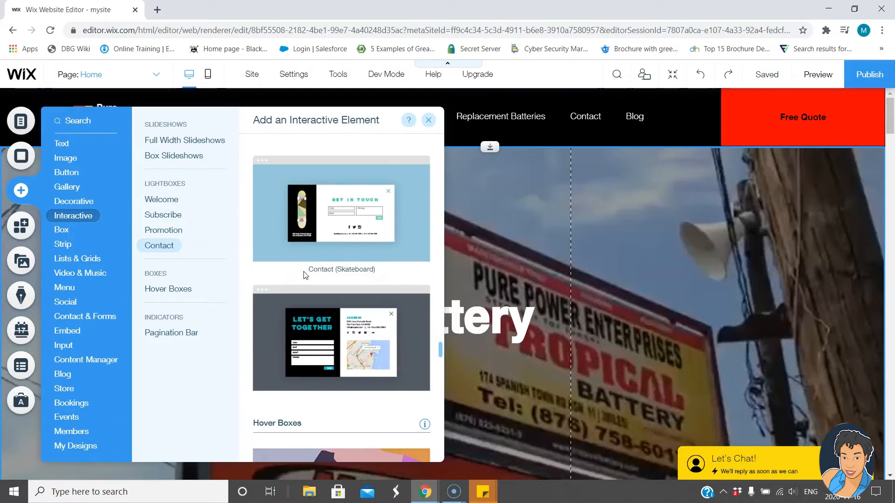
scroll(304, 275, "up", 2)
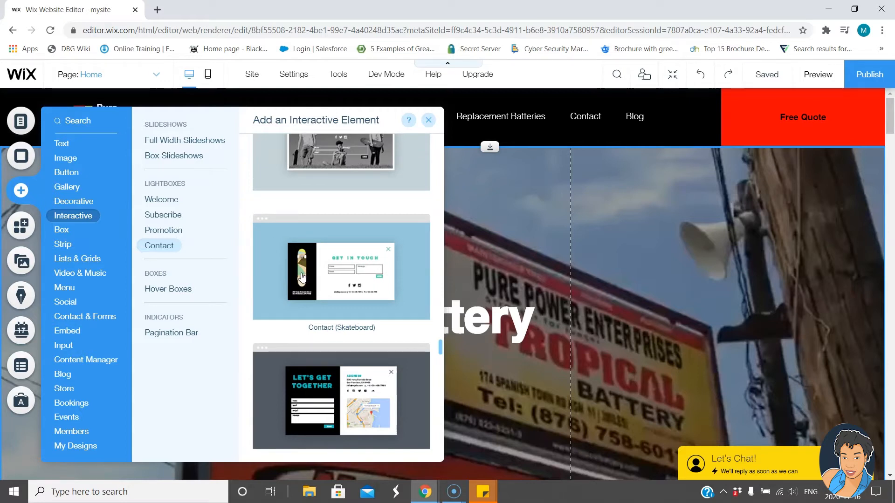
scroll(280, 276, "up", 2)
scroll(274, 280, "up", 2)
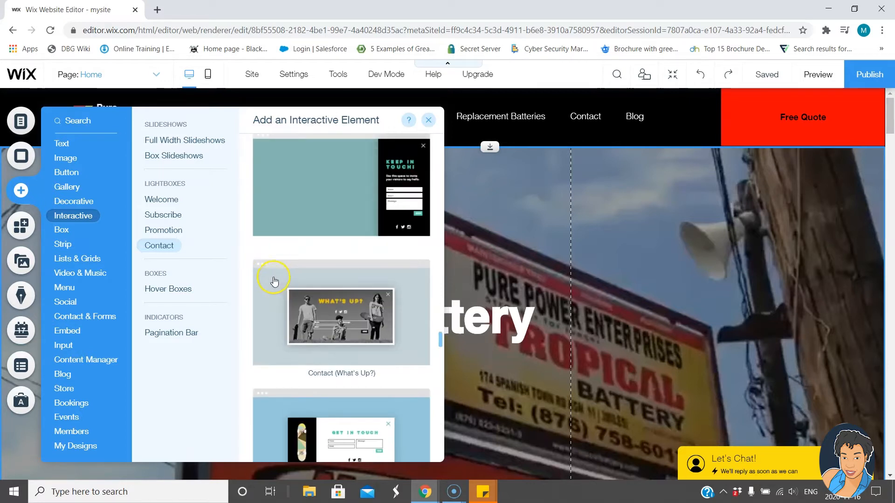
scroll(273, 283, "up", 3)
scroll(273, 283, "up", 2)
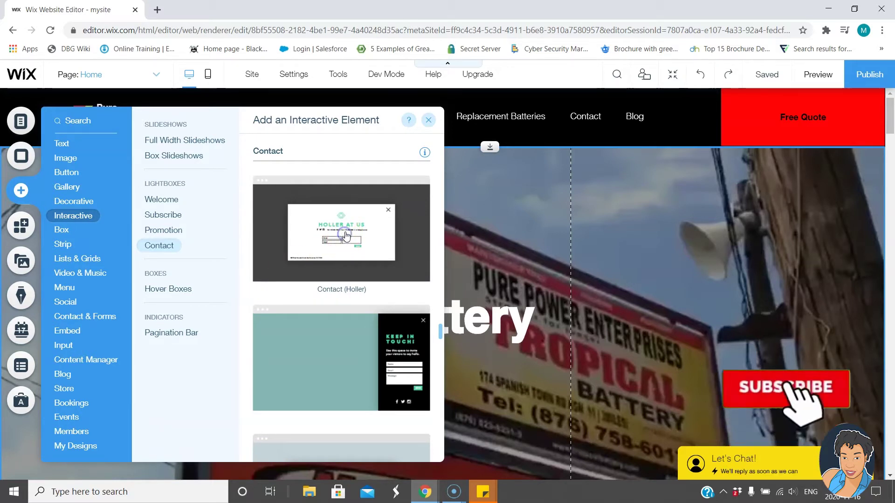
Add the Holler contact lightbox to the site and select its HOLLER AT US heading.
left_click(345, 237)
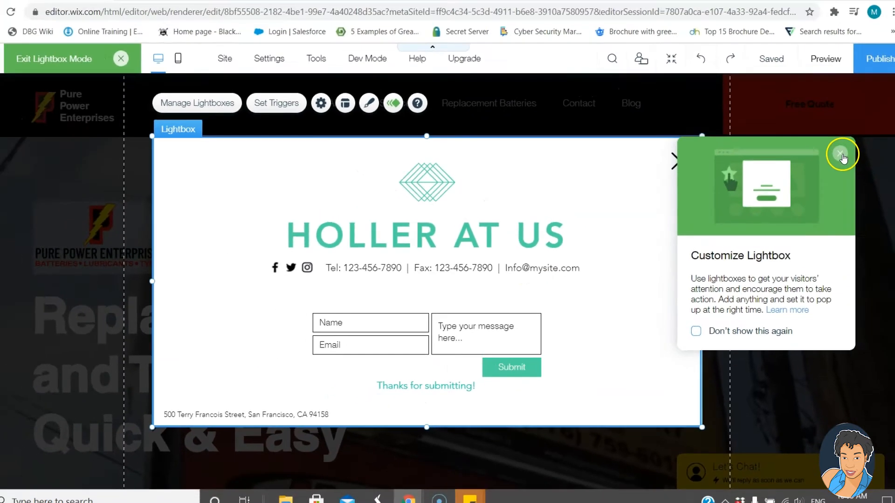
left_click(842, 155)
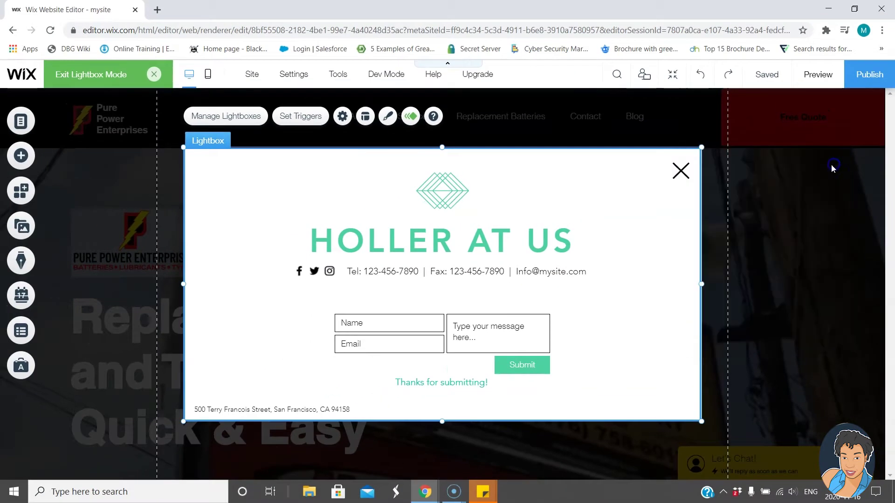
left_click(375, 241)
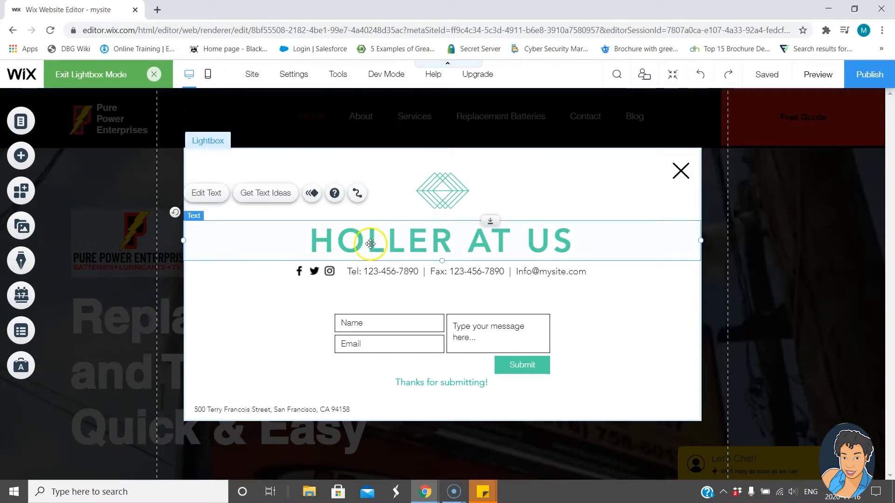
Rewrite the lightbox heading to read 'GET A QUOTE TODAY'.
double_click(312, 242)
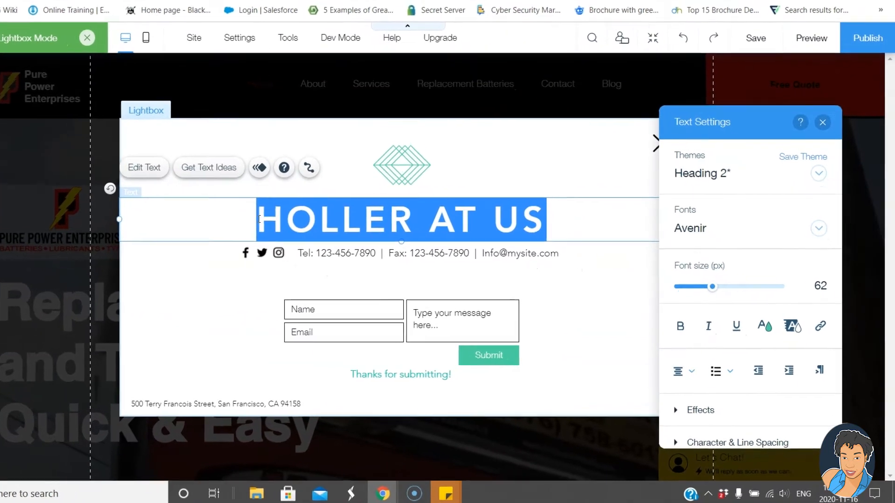
type("Ge")
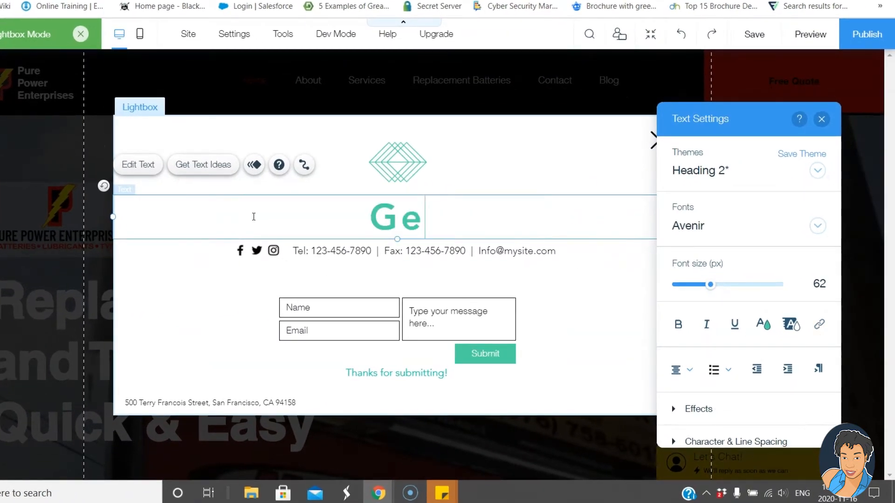
key("BackSpace")
type("ET ")
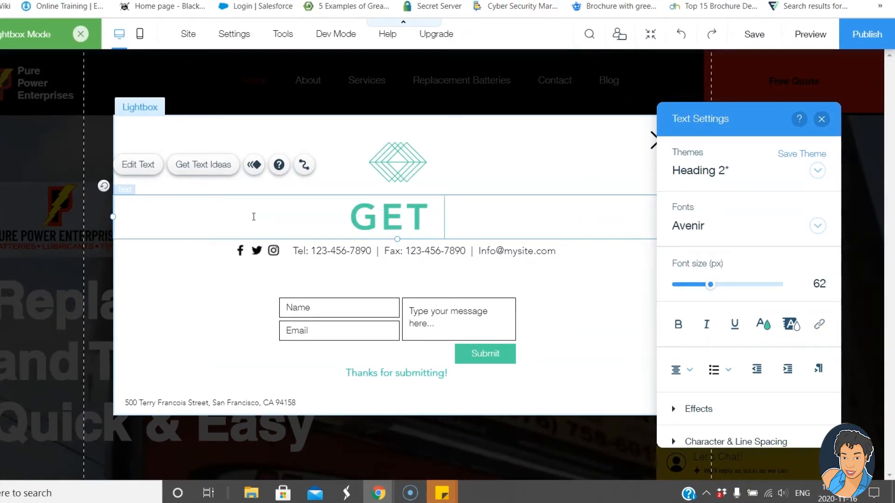
type("A Q")
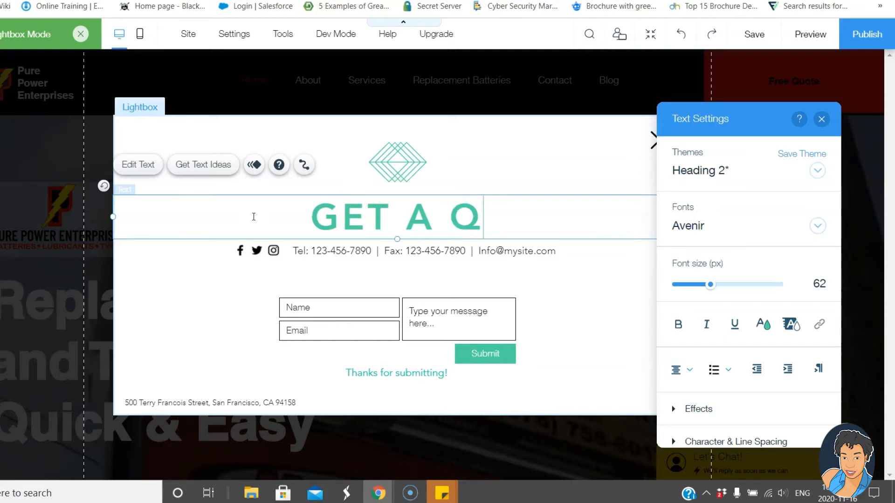
type("u")
key("BackSpace")
type("UOTE ")
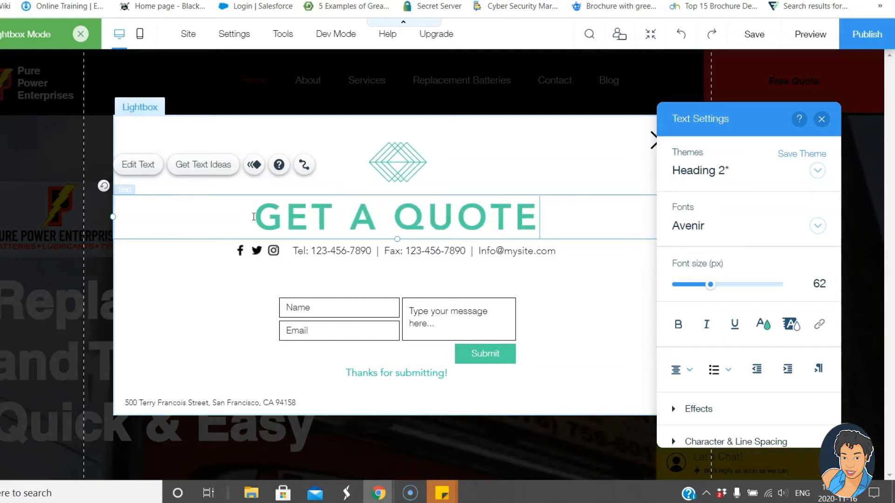
type("T")
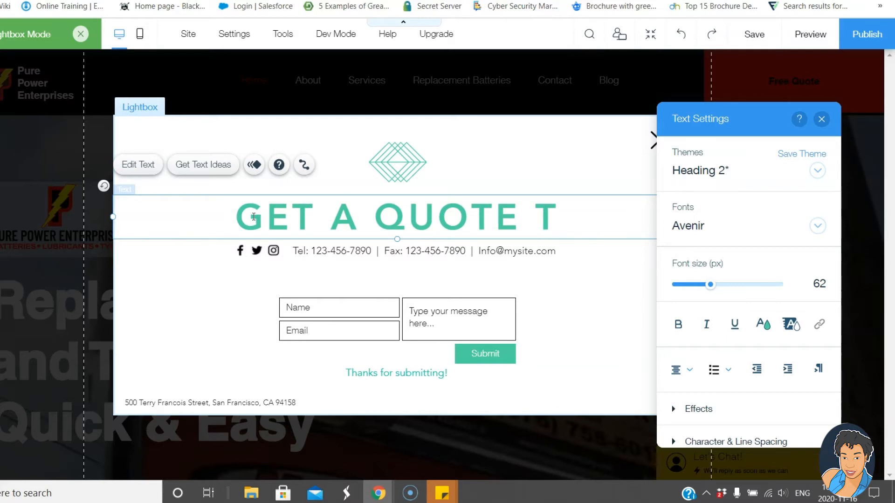
type("DA")
key("BackSpace")
key("BackSpace")
type("ODAY")
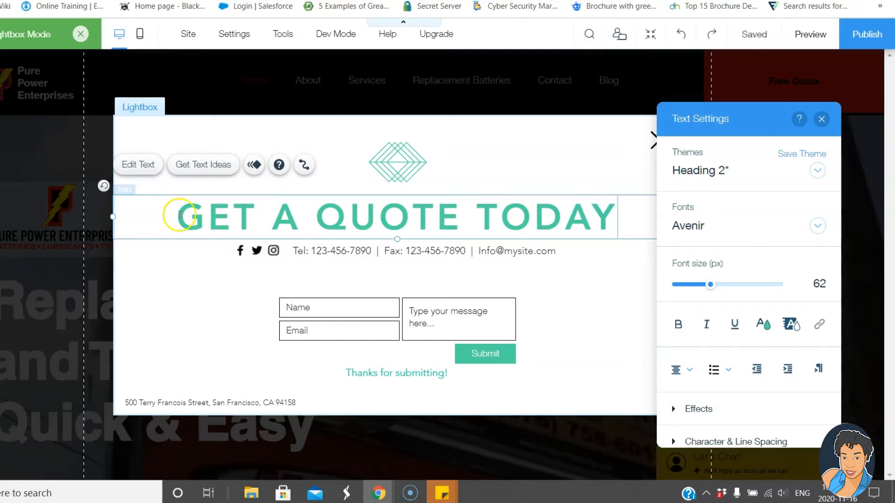
Make the whole GET A QUOTE TODAY heading text black.
left_click_drag(177, 217, 620, 217)
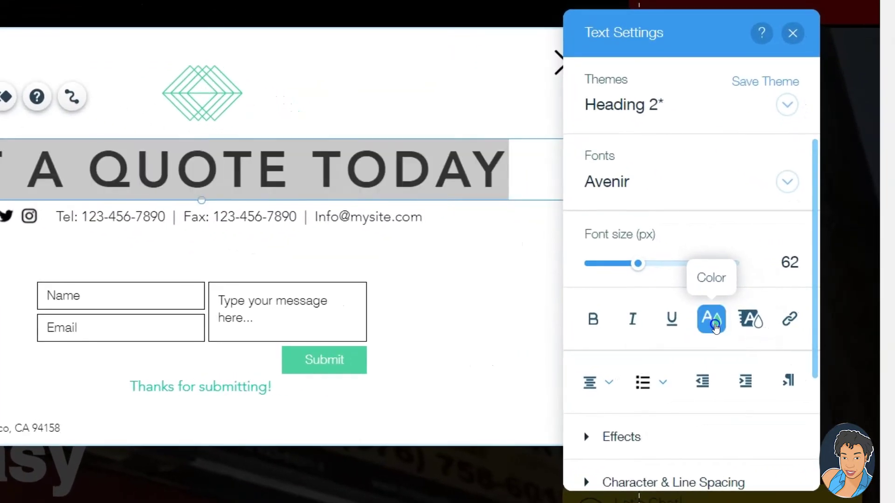
left_click(763, 324)
left_click(793, 271)
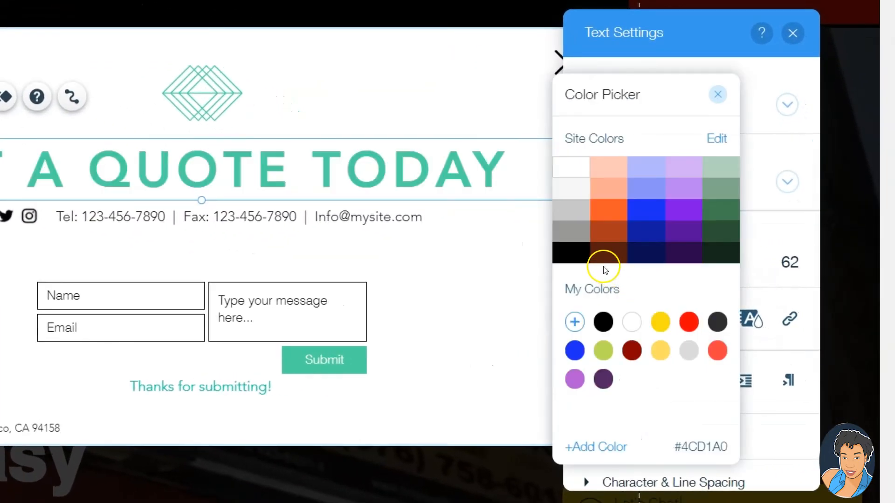
left_click(574, 253)
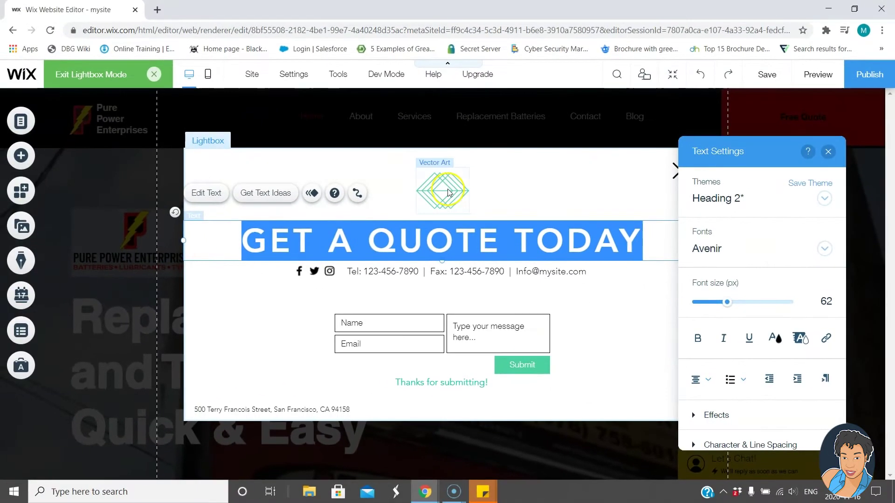
Delete the diamond logo above the heading and bring up the social bar's link settings.
left_click(448, 189)
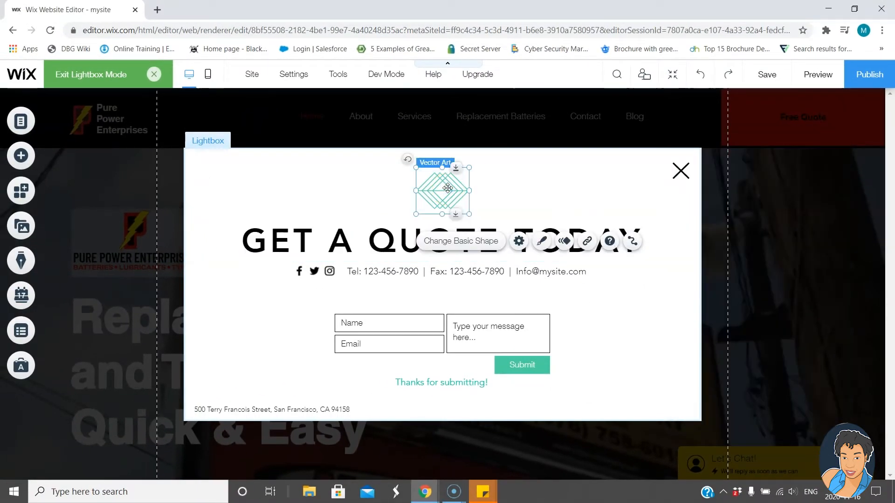
key("Delete")
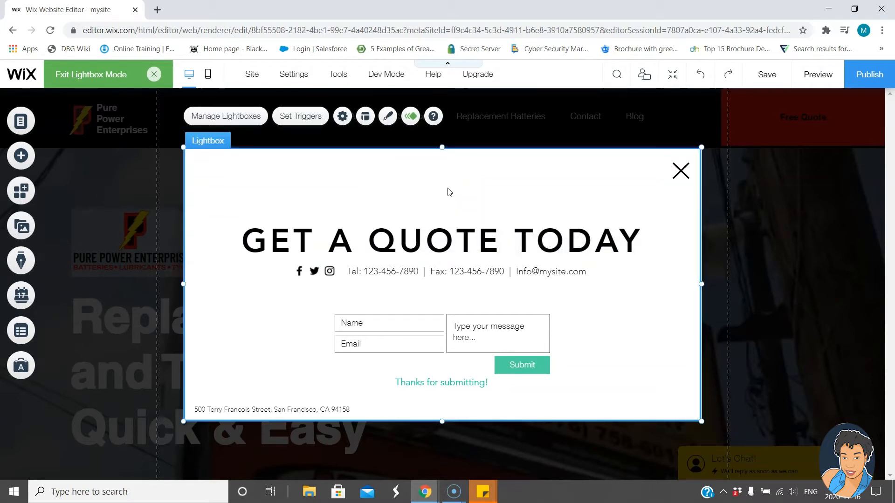
left_click(314, 272)
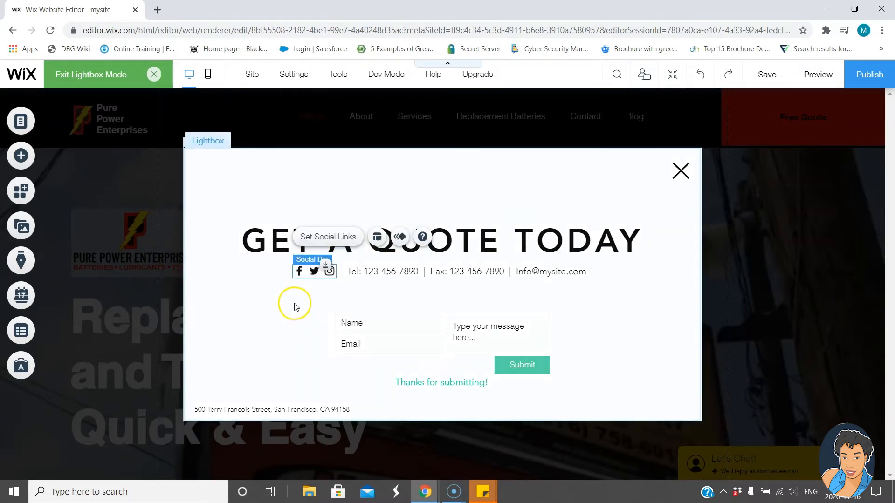
double_click(308, 273)
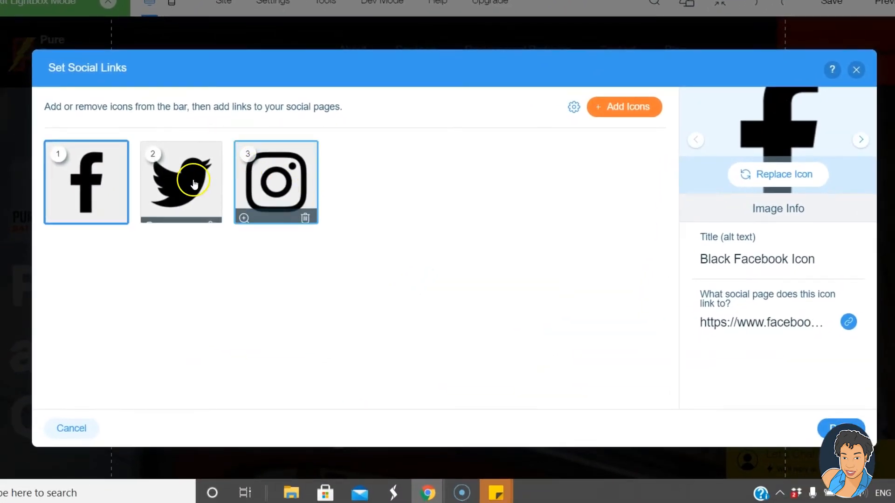
Remove the Instagram and Twitter icons and link the Facebook icon to the Pure Power Enterprises page.
left_click(307, 214)
left_click(211, 213)
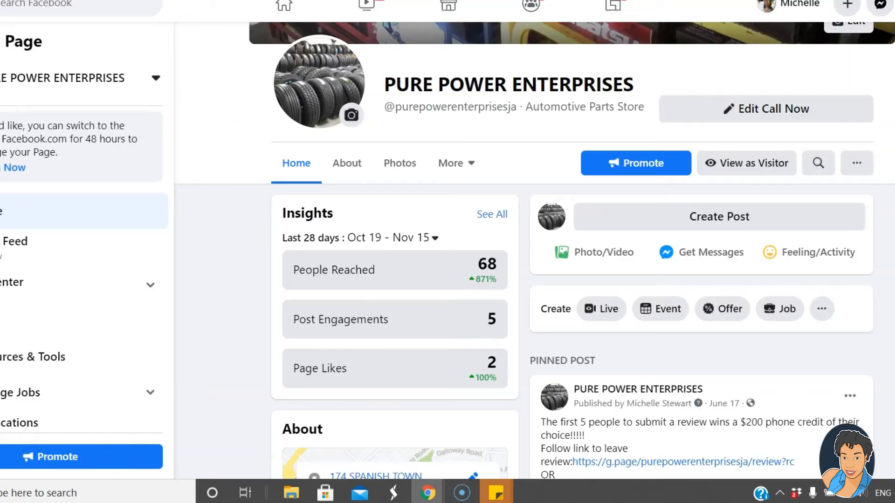
right_click(64, 2)
left_click(122, 45)
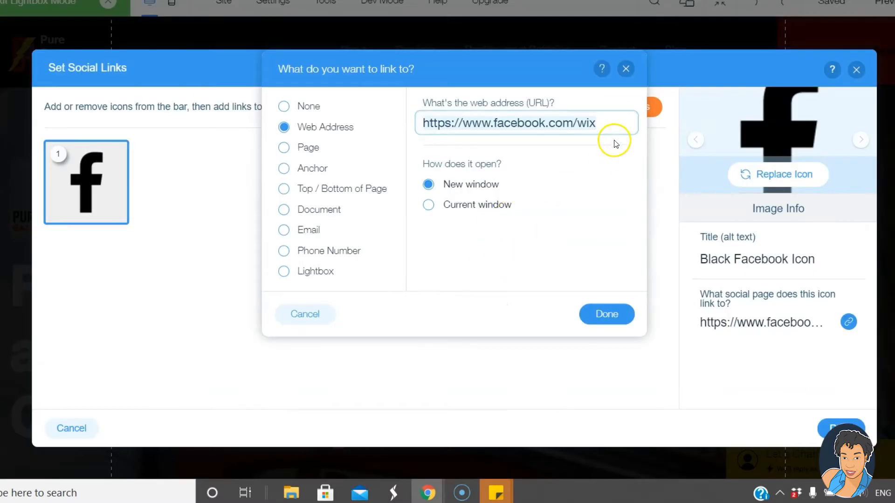
right_click(454, 123)
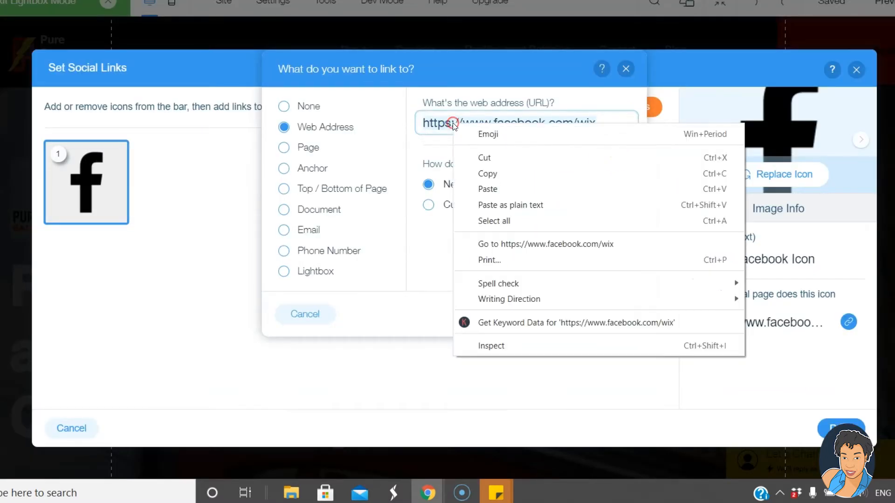
left_click(510, 188)
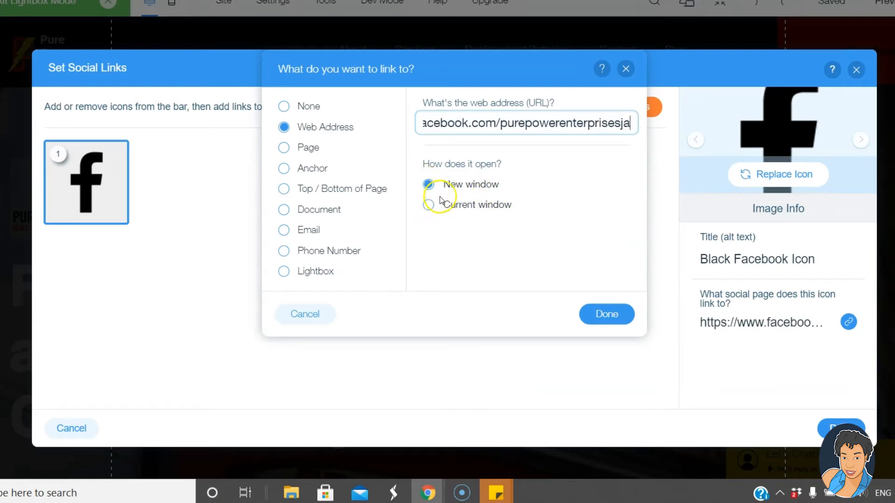
left_click(601, 317)
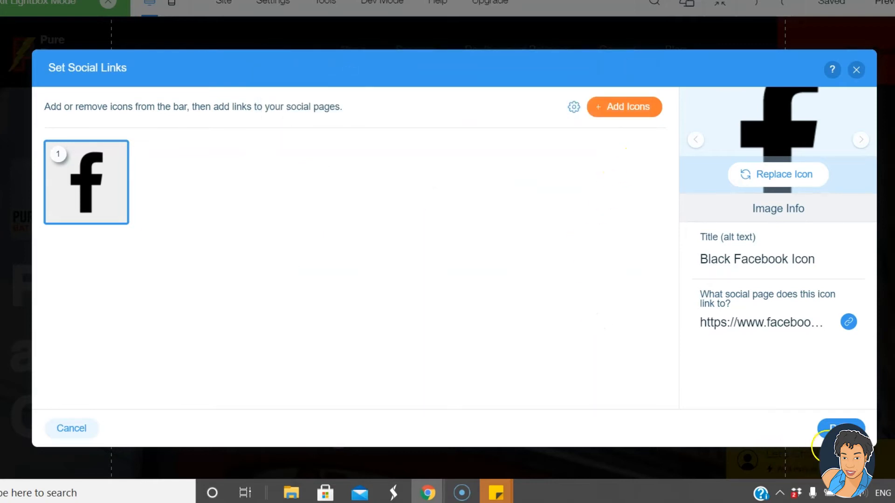
left_click(842, 427)
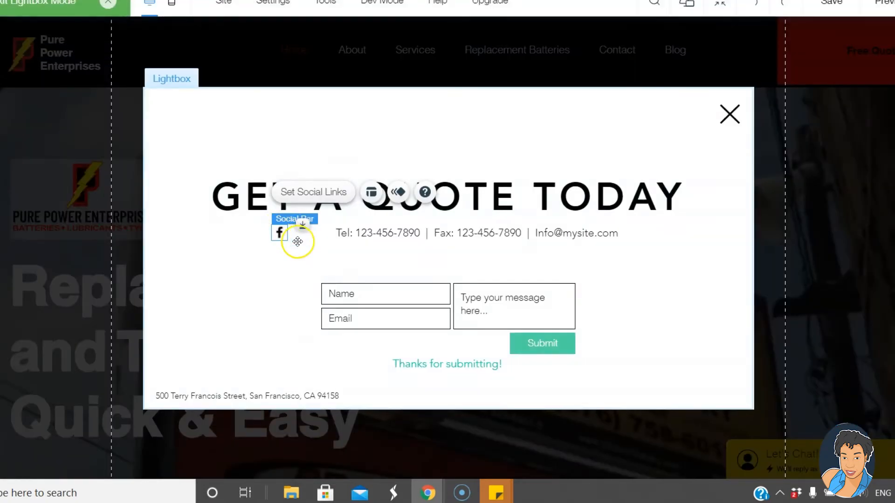
left_click(382, 236)
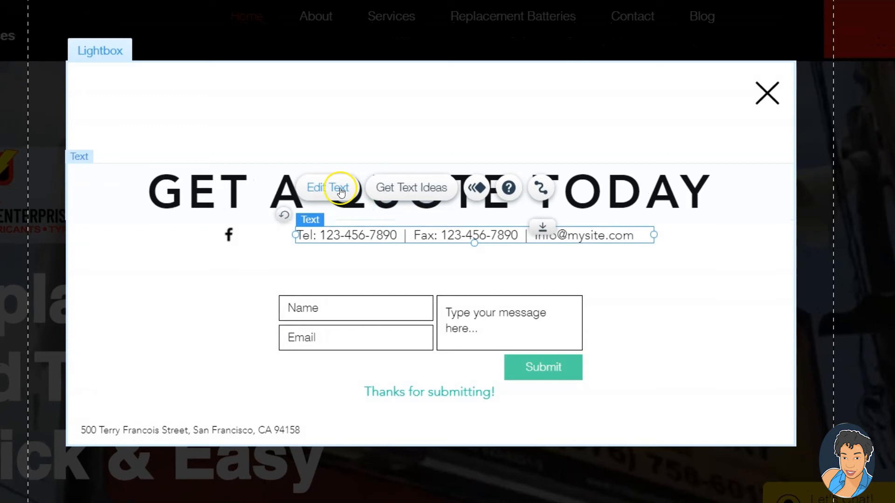
left_click(341, 190)
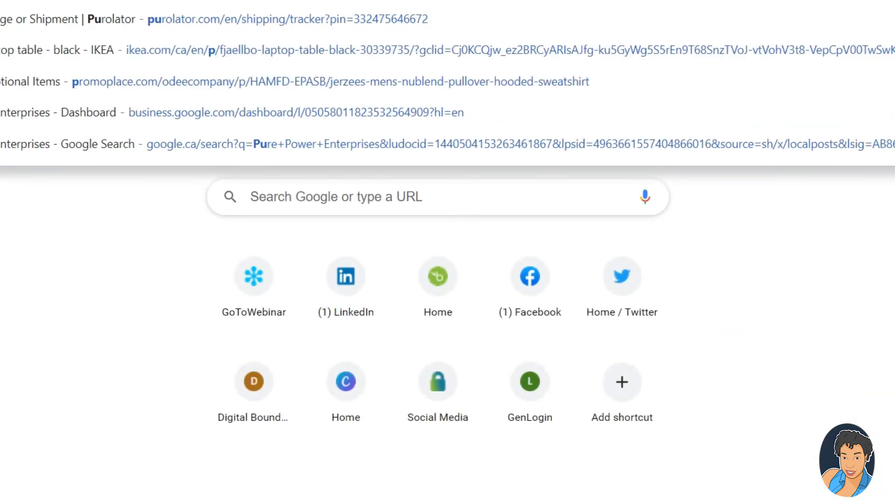
type("e")
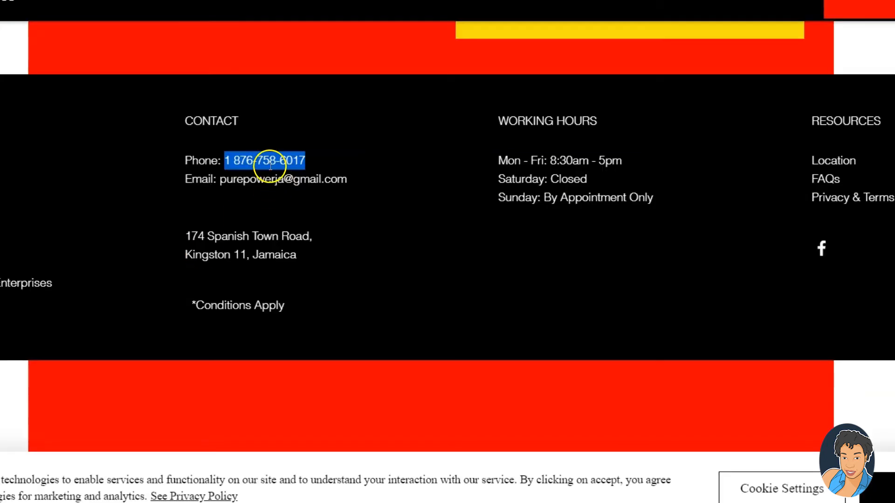
right_click(270, 161)
left_click(299, 180)
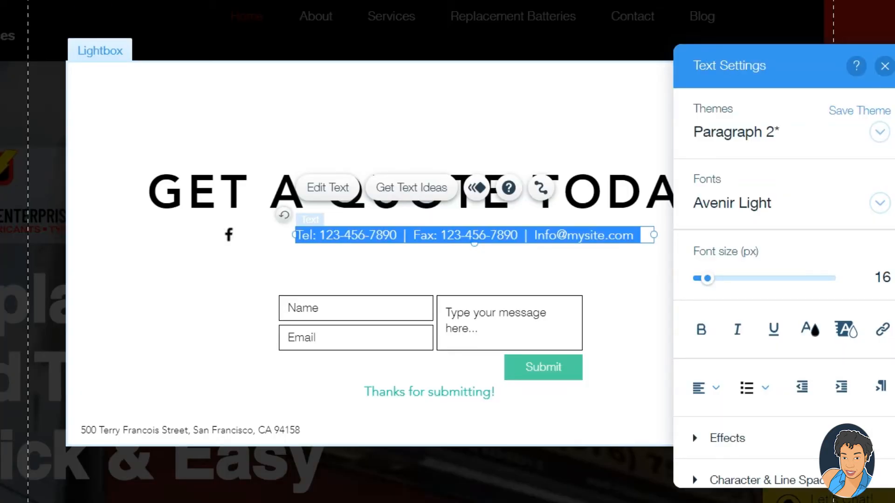
left_click(323, 187)
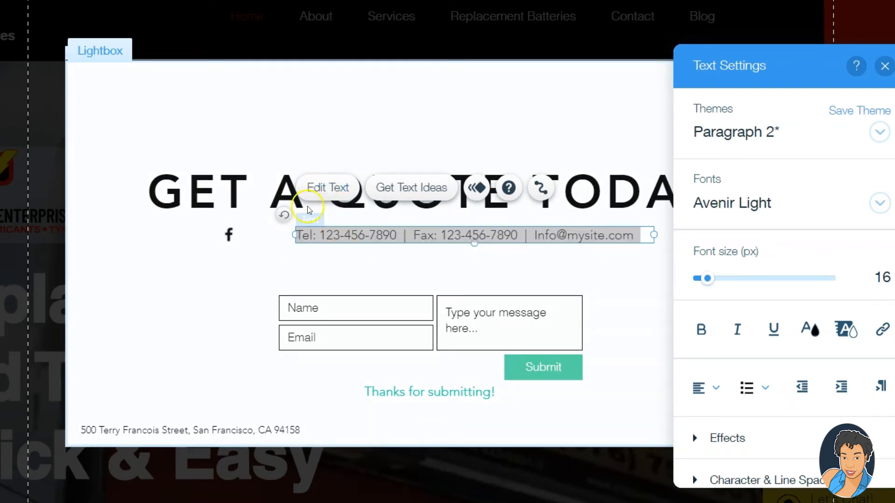
left_click(320, 235)
left_click_drag(321, 236, 401, 233)
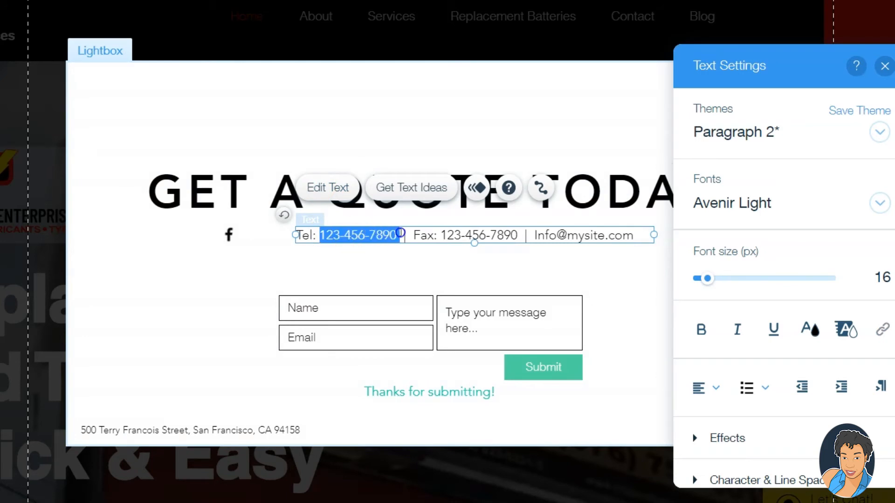
right_click(401, 233)
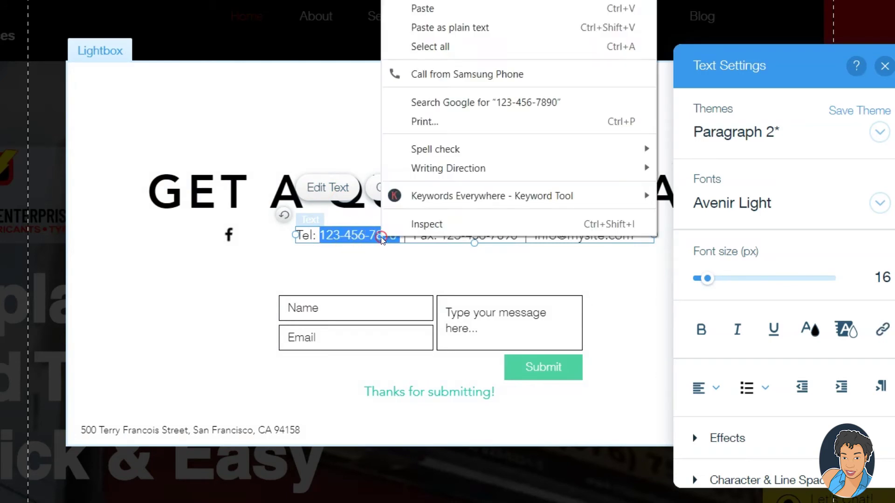
left_click(433, 12)
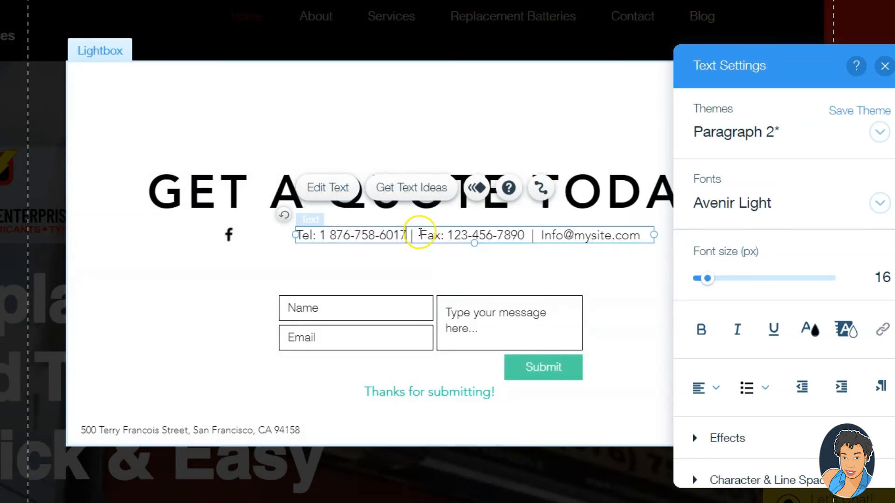
left_click_drag(422, 235, 518, 233)
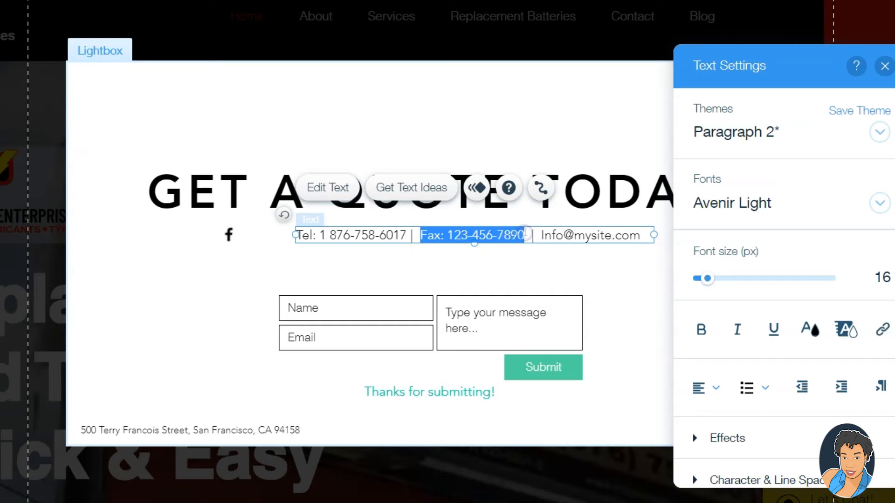
key("Delete")
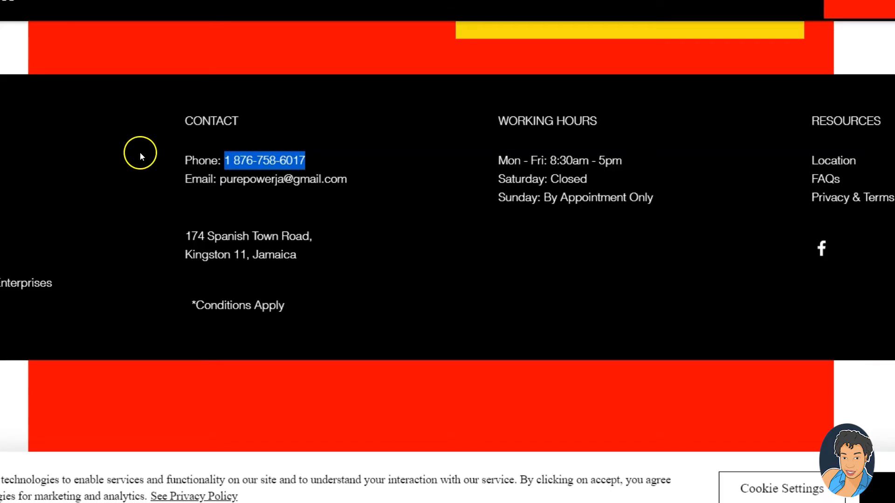
left_click(351, 180)
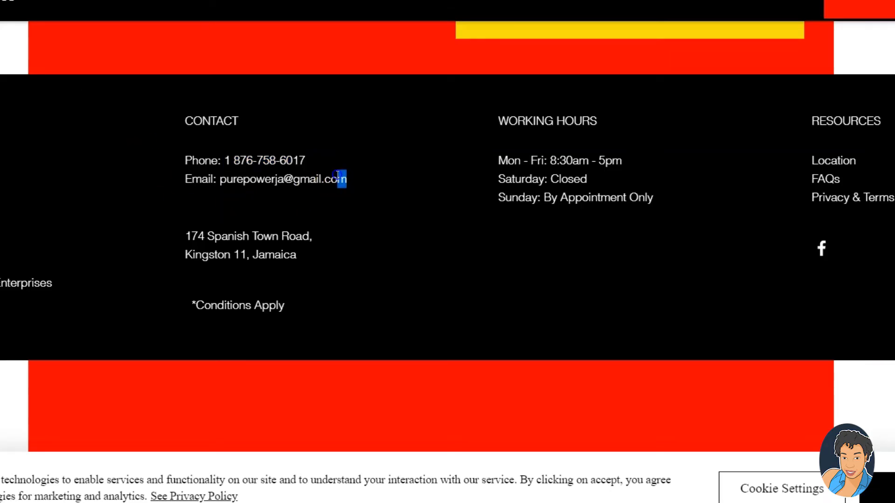
left_click_drag(340, 177, 245, 180)
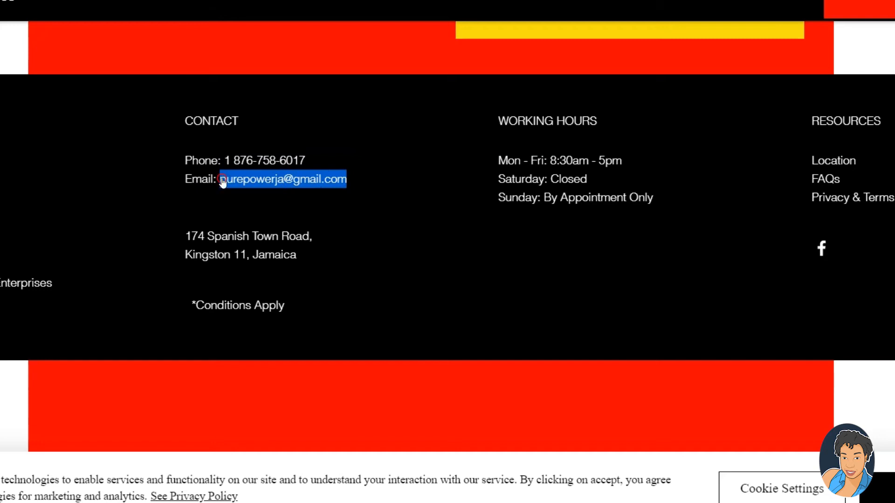
right_click(223, 183)
left_click(273, 305)
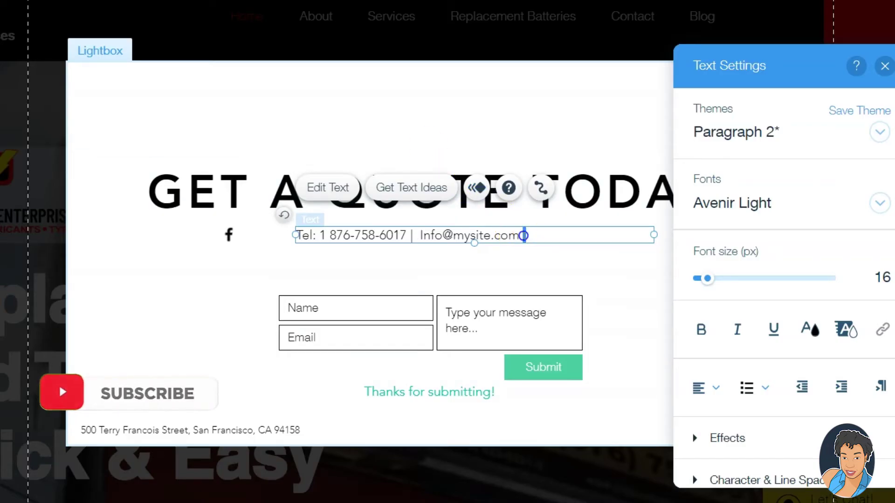
left_click_drag(523, 235, 423, 235)
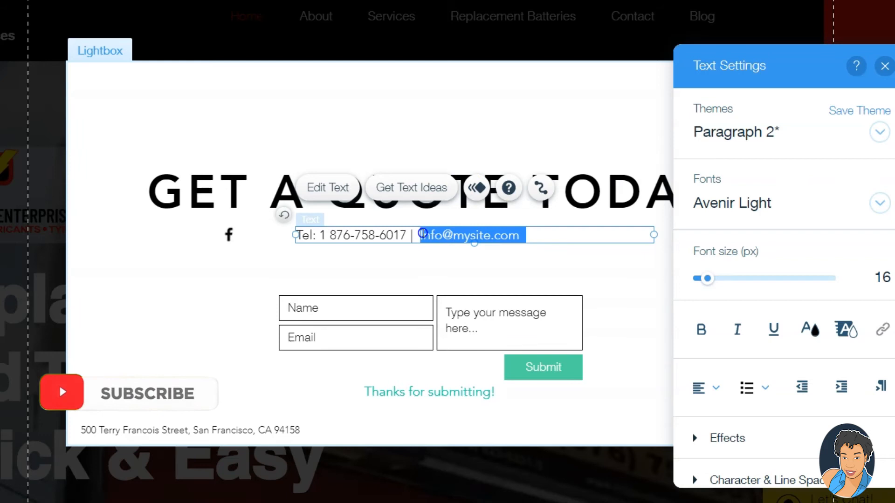
right_click(423, 235)
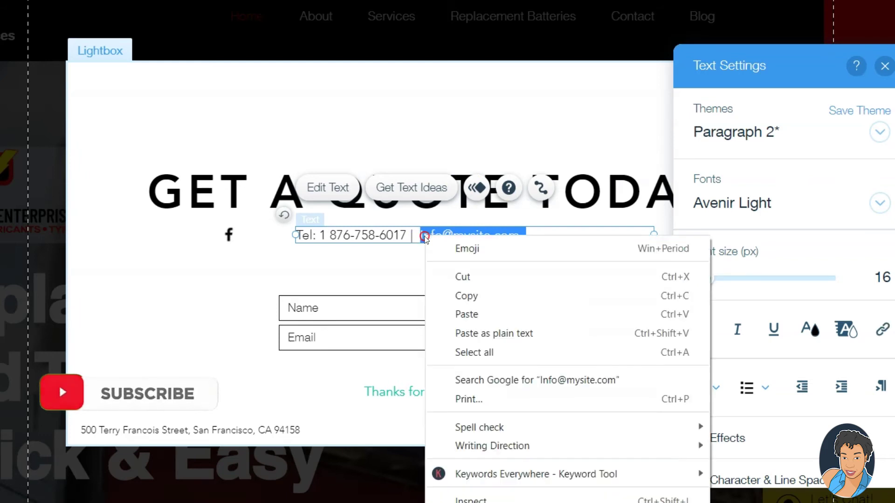
left_click(472, 309)
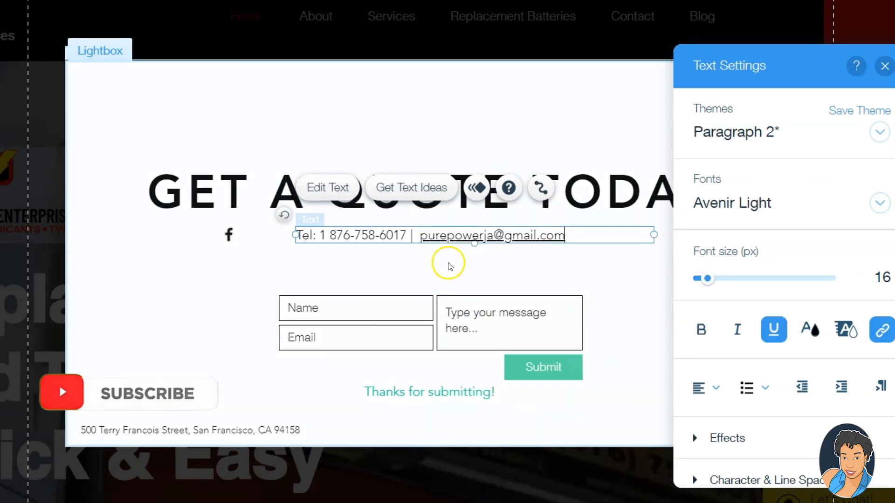
Remove the underline from the email address and select the contact form.
left_click_drag(565, 235, 415, 236)
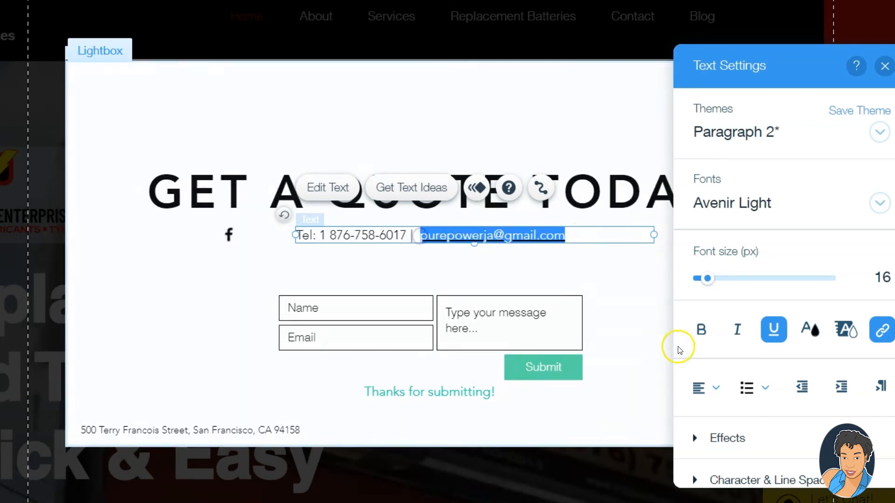
left_click(773, 329)
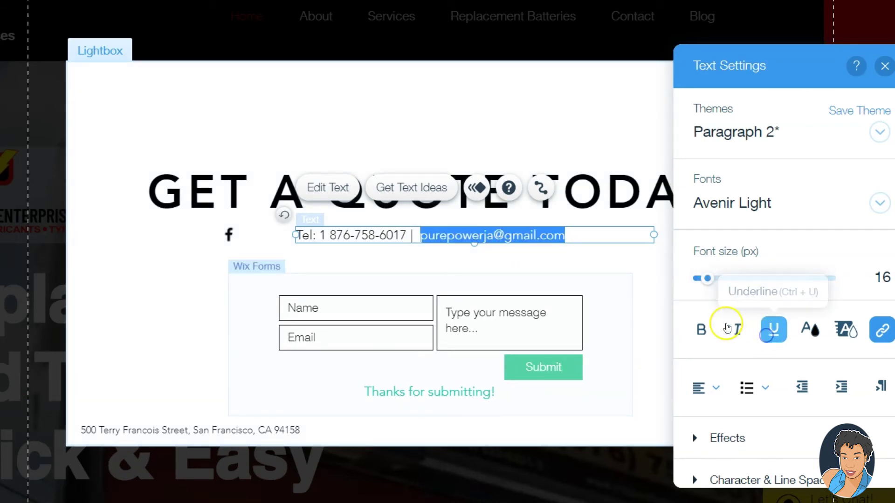
left_click(554, 281)
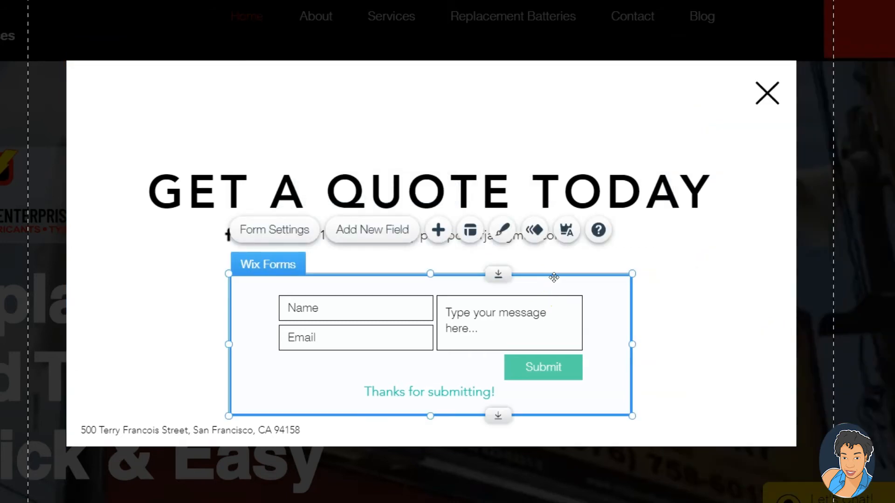
Give the Submit button the red My Buttons preset and make 'Thanks for submitting!' black.
left_click(560, 366)
left_click(563, 370)
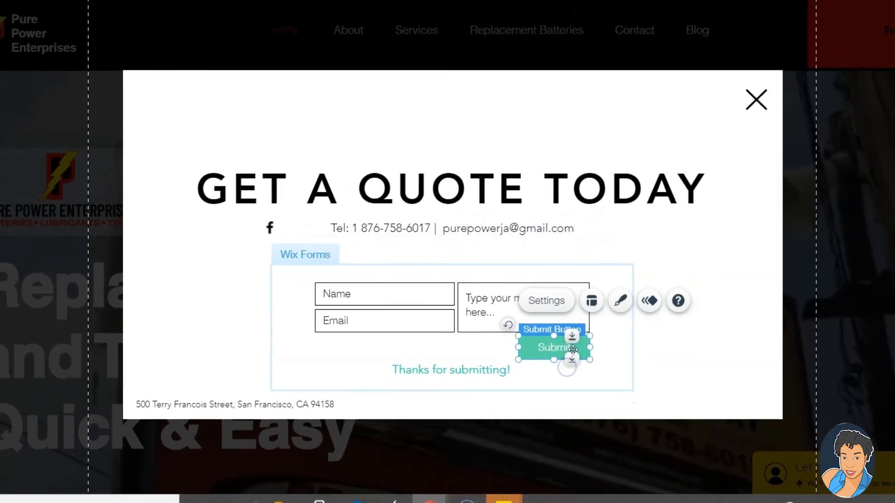
left_click(620, 302)
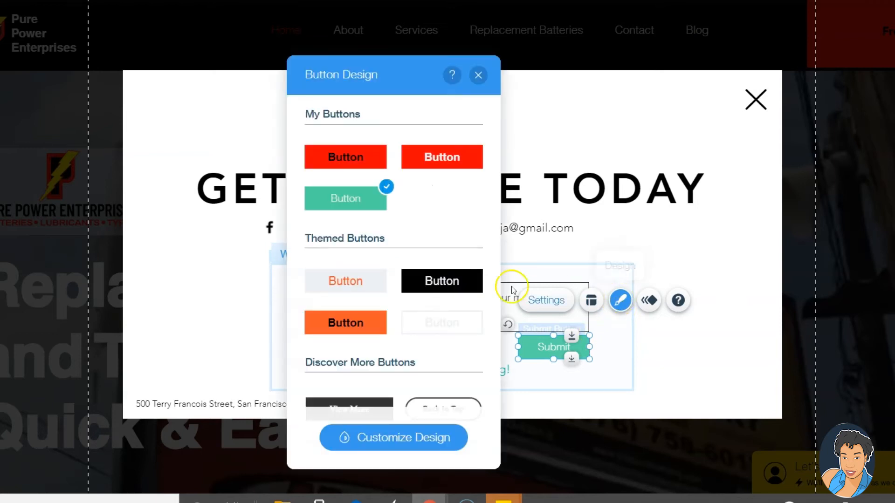
left_click(442, 281)
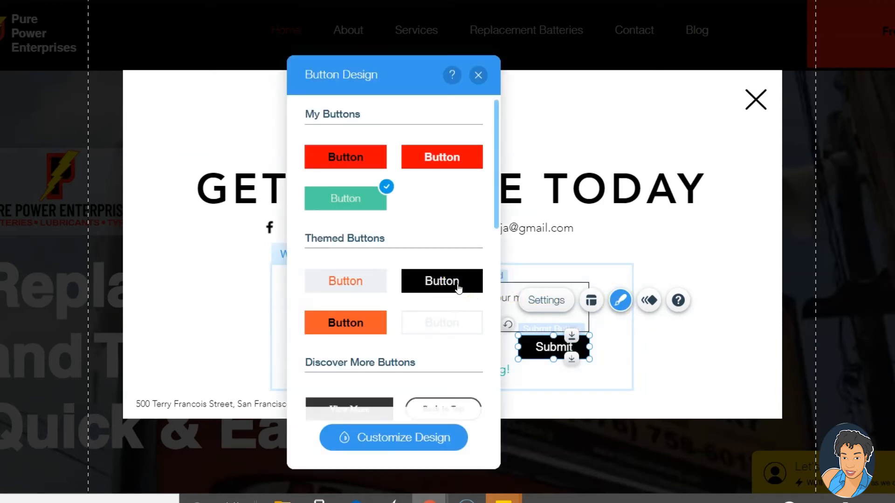
left_click(366, 159)
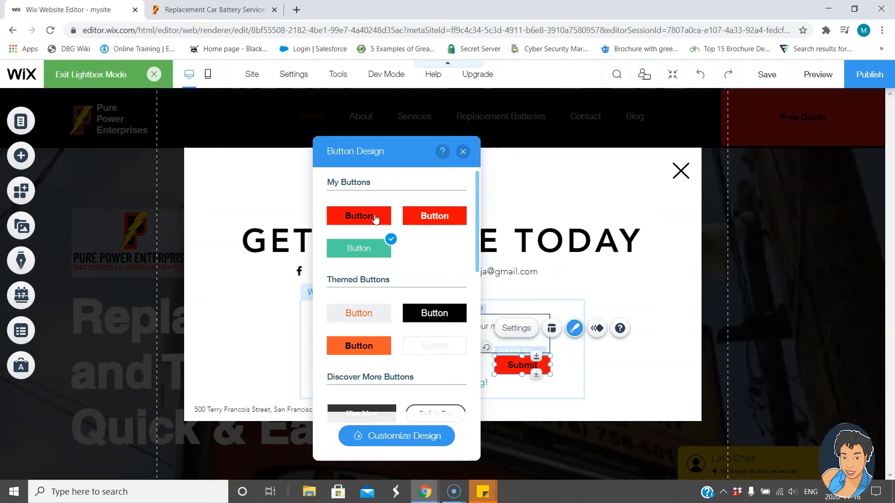
left_click(403, 222)
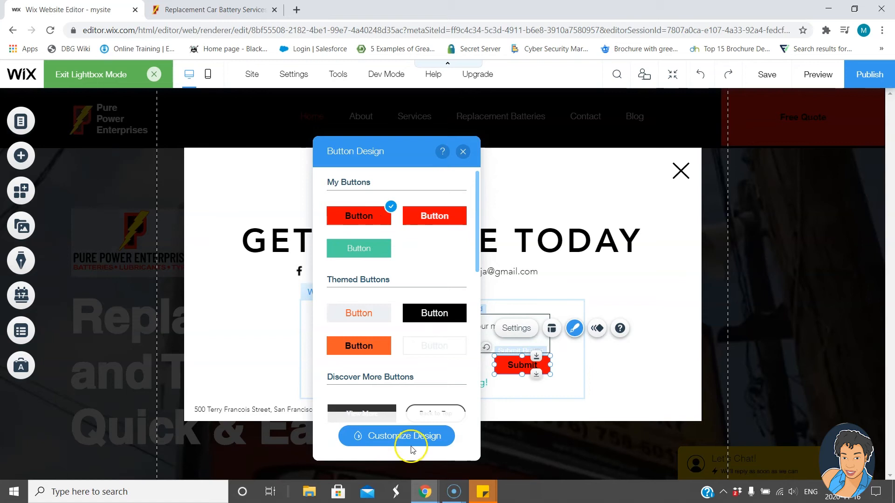
left_click(563, 377)
left_click(447, 383)
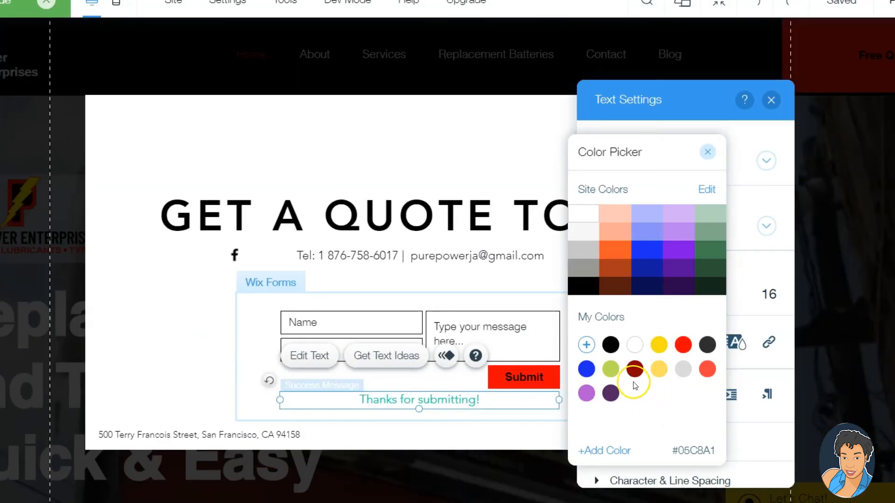
left_click(609, 345)
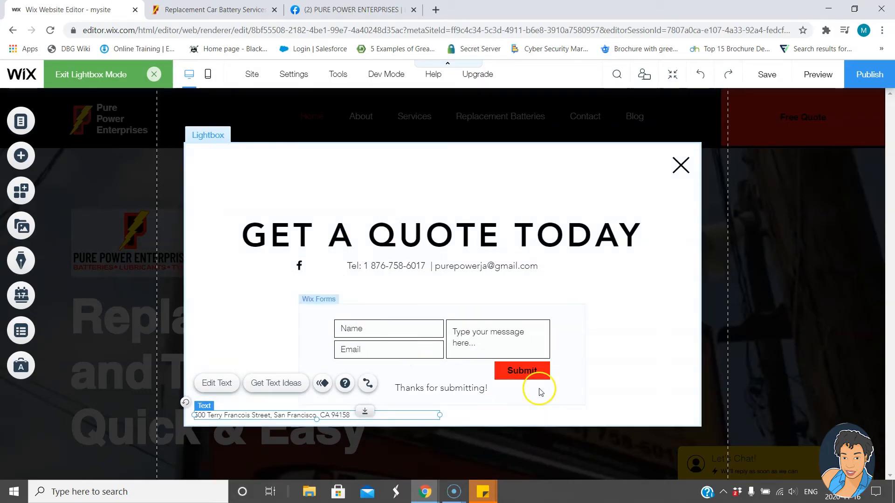
Copy the live site's footer address and paste 174 Spanish Town Road, Kingston 11, Jamaica over the sample address.
left_click(210, 9)
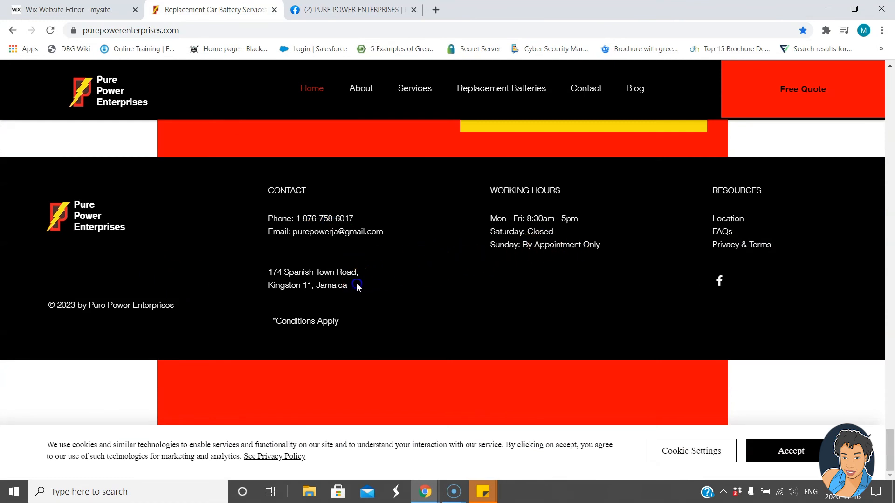
left_click_drag(350, 287, 270, 272)
right_click(271, 272)
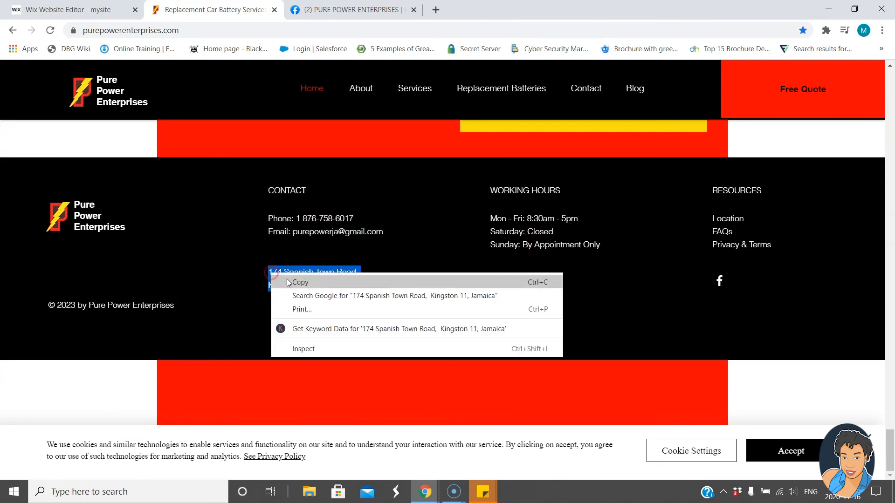
left_click(294, 283)
left_click(68, 9)
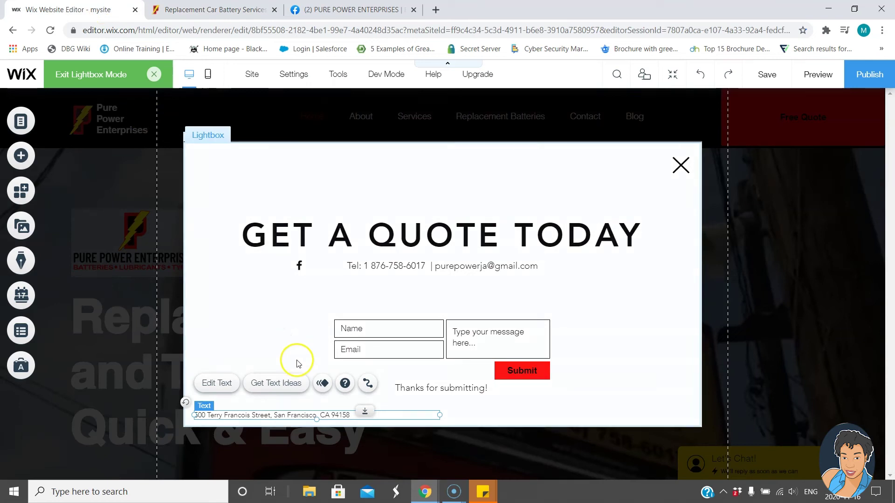
double_click(354, 414)
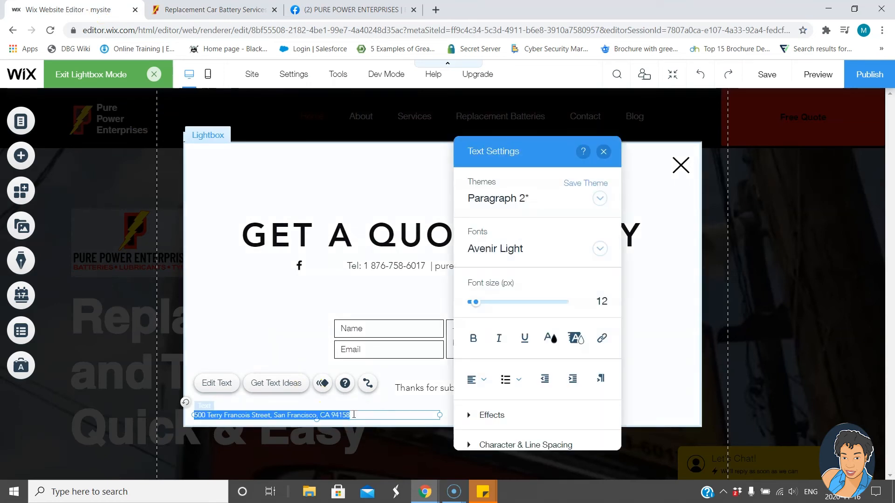
right_click(348, 413)
left_click(377, 271)
left_click(220, 241)
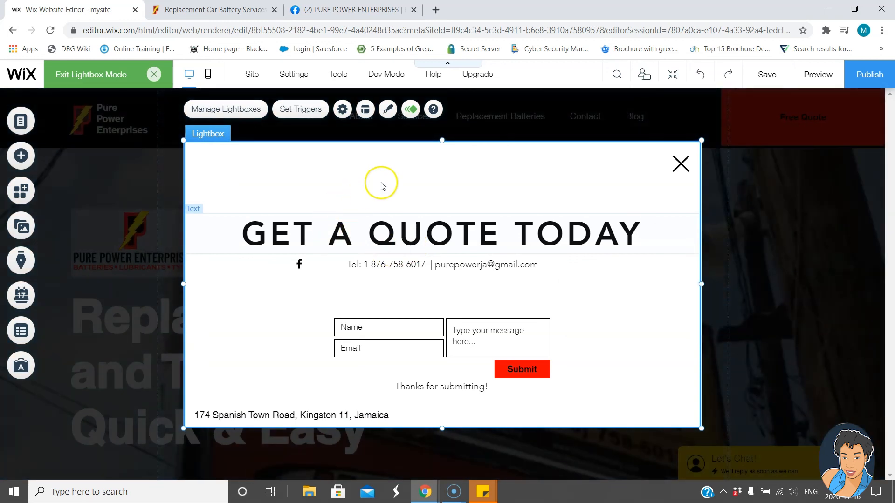
Save the site and preview the finished quote lightbox as a visitor.
left_click(766, 74)
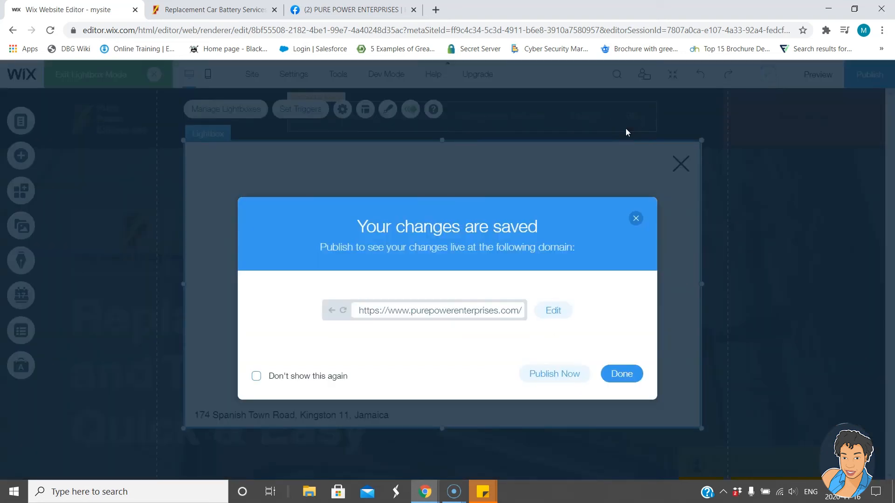
left_click(622, 373)
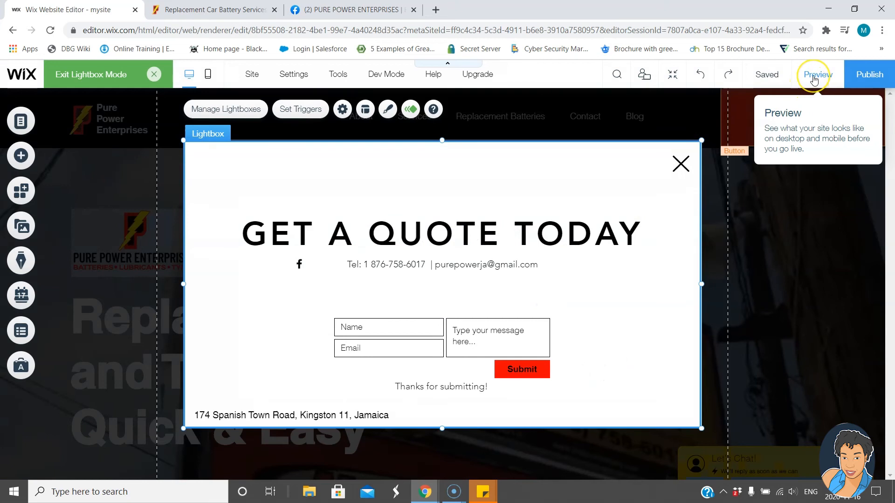
left_click(813, 74)
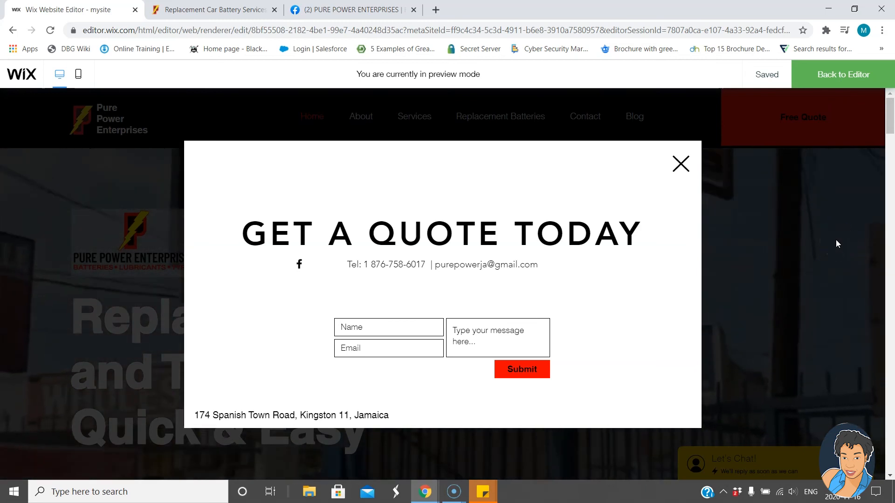
Return from preview, publish the site, and view the live purepowerenterprises.com page.
left_click(842, 75)
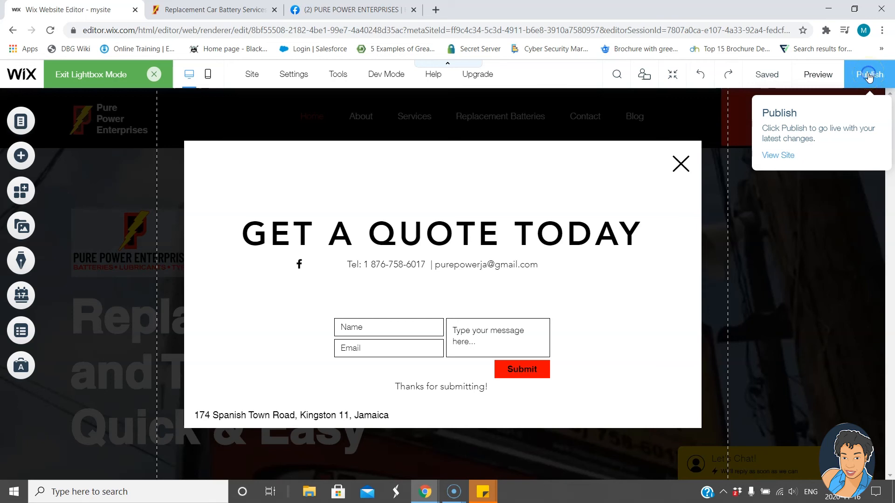
left_click(776, 189)
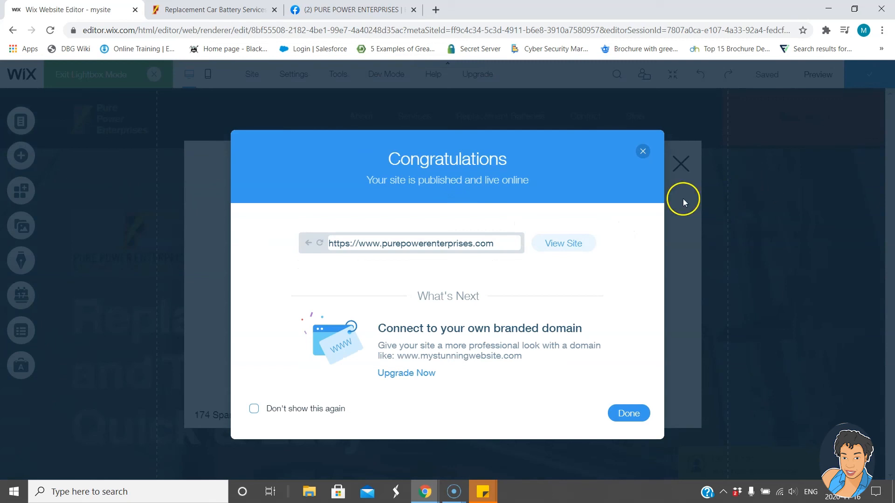
left_click(568, 245)
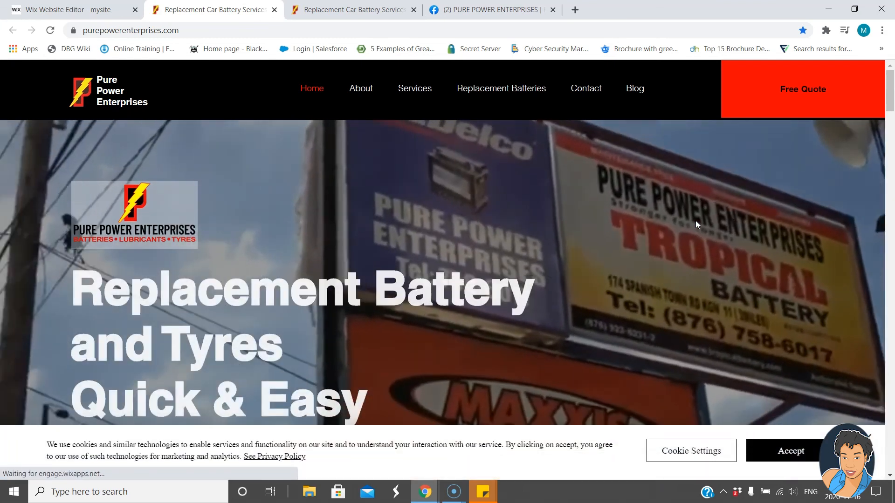
scroll(690, 223, "down", 2)
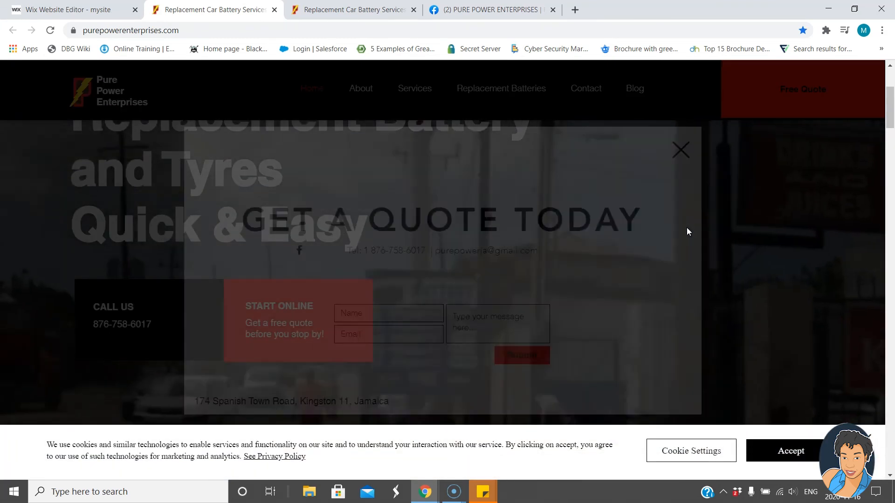
scroll(686, 231, "down", 3)
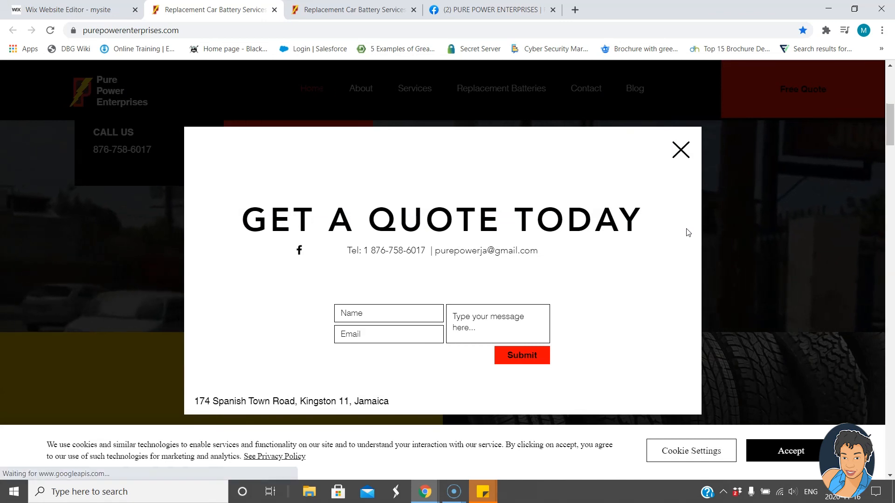